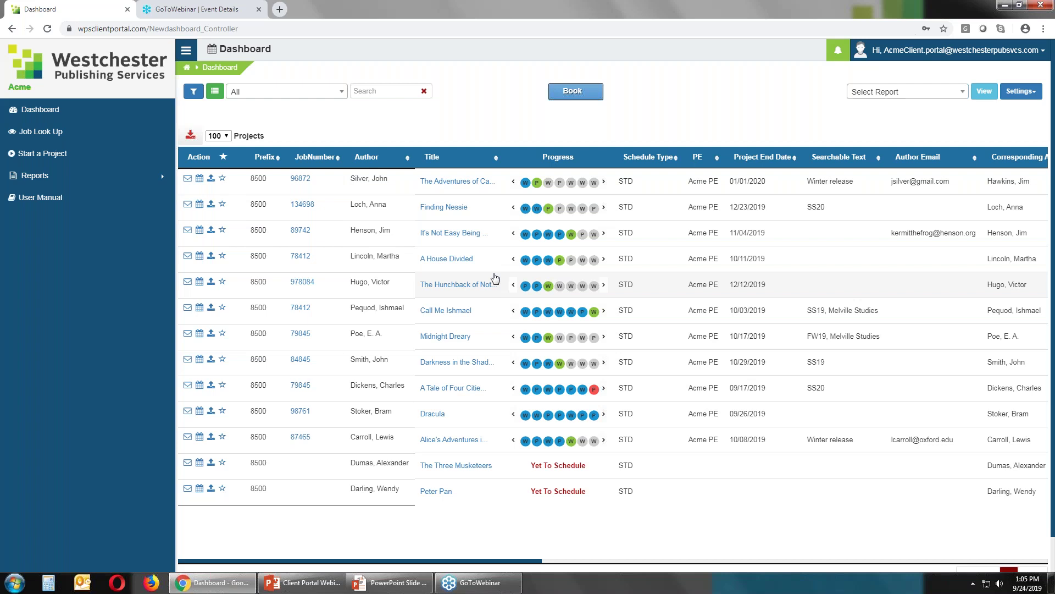
Step: Look at the search fields on the Job Look Up page and return to the dashboard
left_click(65, 142)
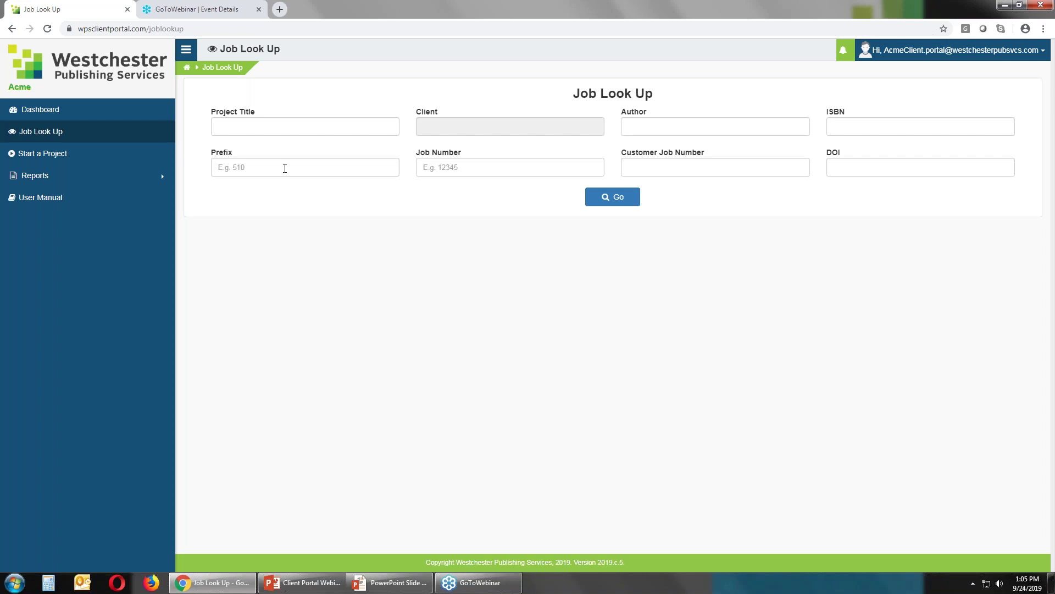
left_click(45, 131)
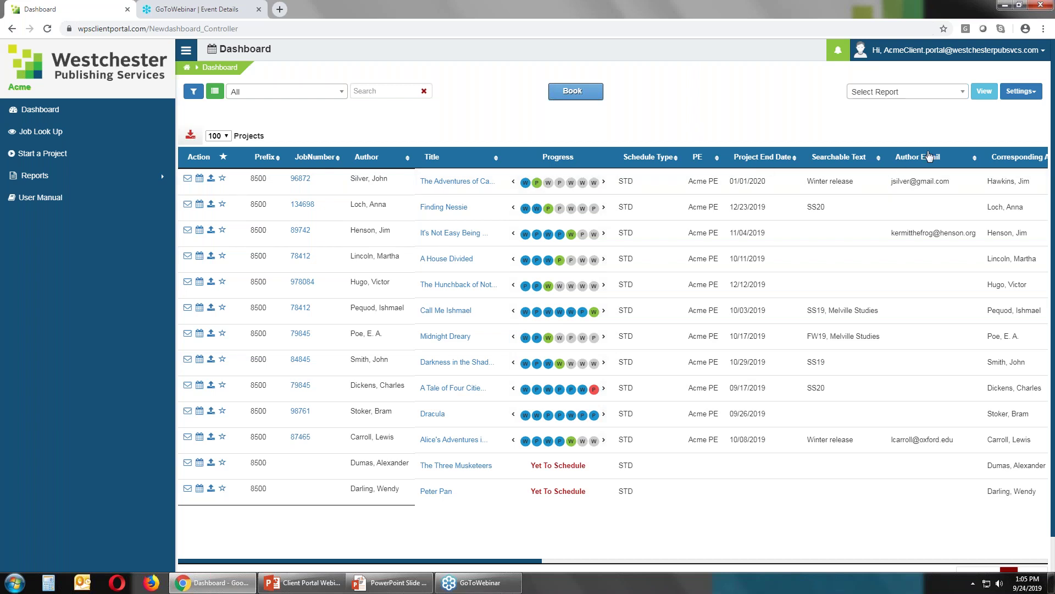
Step: Check the dashboard's settings options and inspect the progress stages of the listed projects, including The Adventures of Captain Flint
left_click(1020, 91)
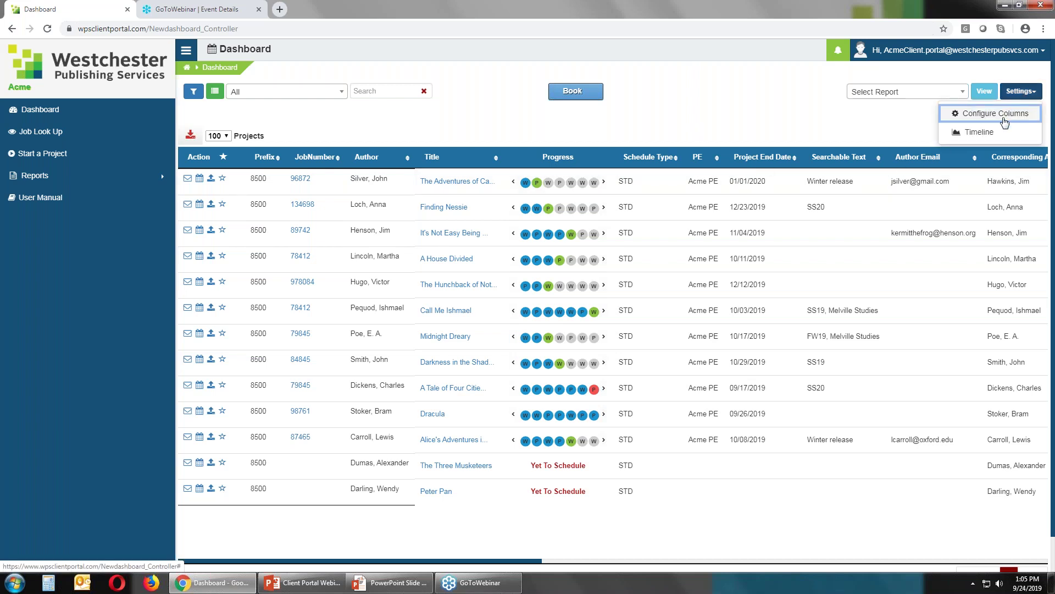
left_click(874, 122)
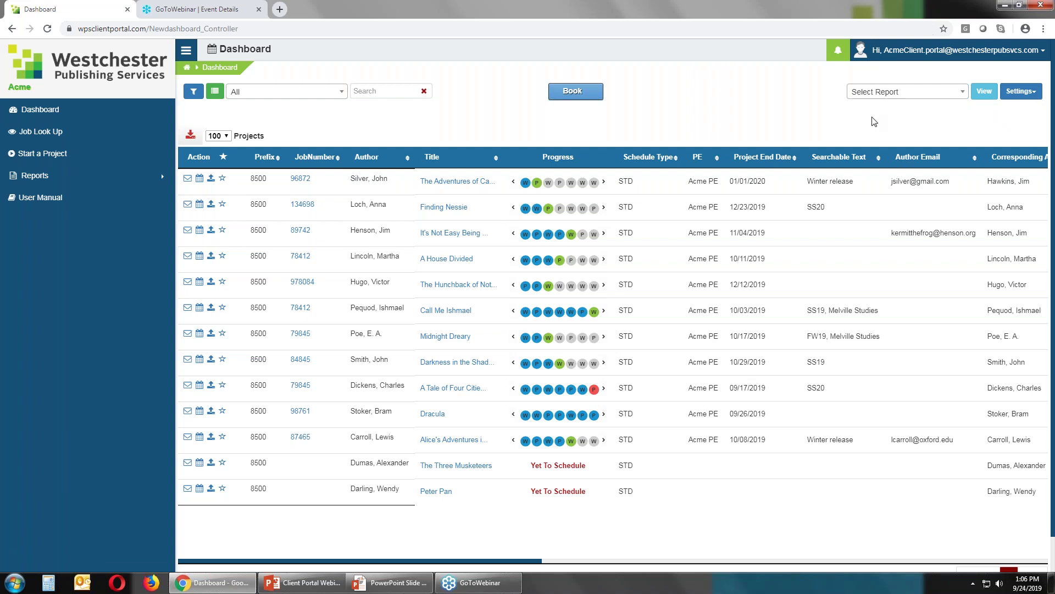
mouse_move(529, 234)
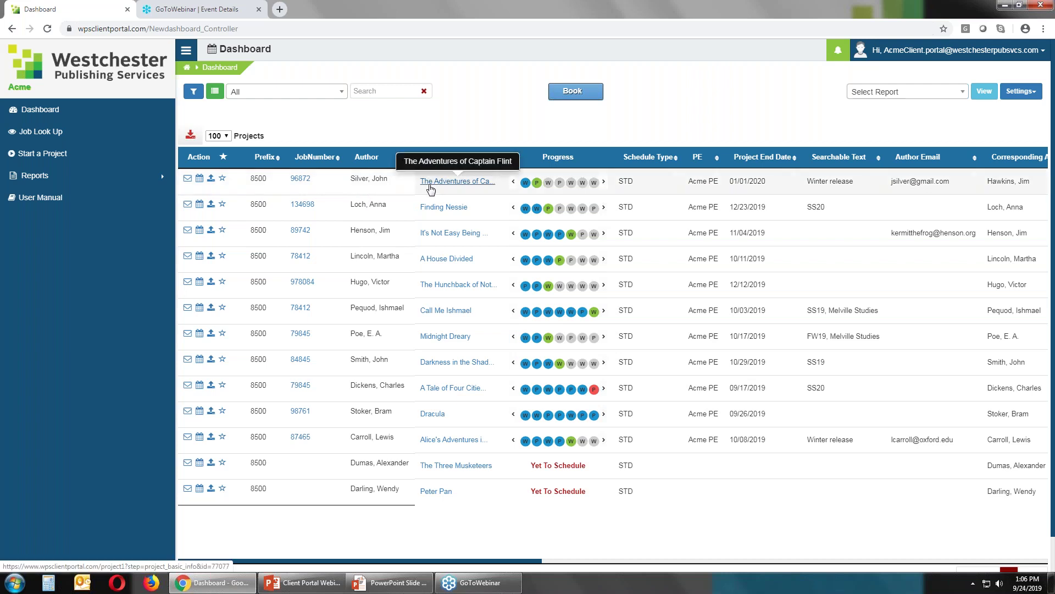
mouse_move(526, 187)
mouse_move(586, 188)
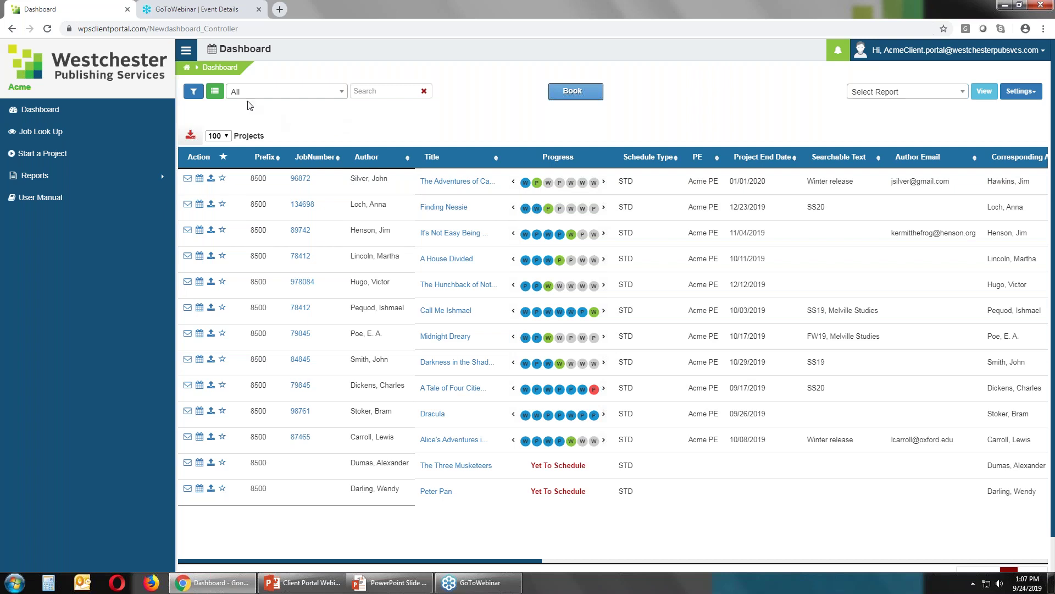
Step: Filter the project list with the saved Winter Release filter and clear its search text again
left_click(193, 91)
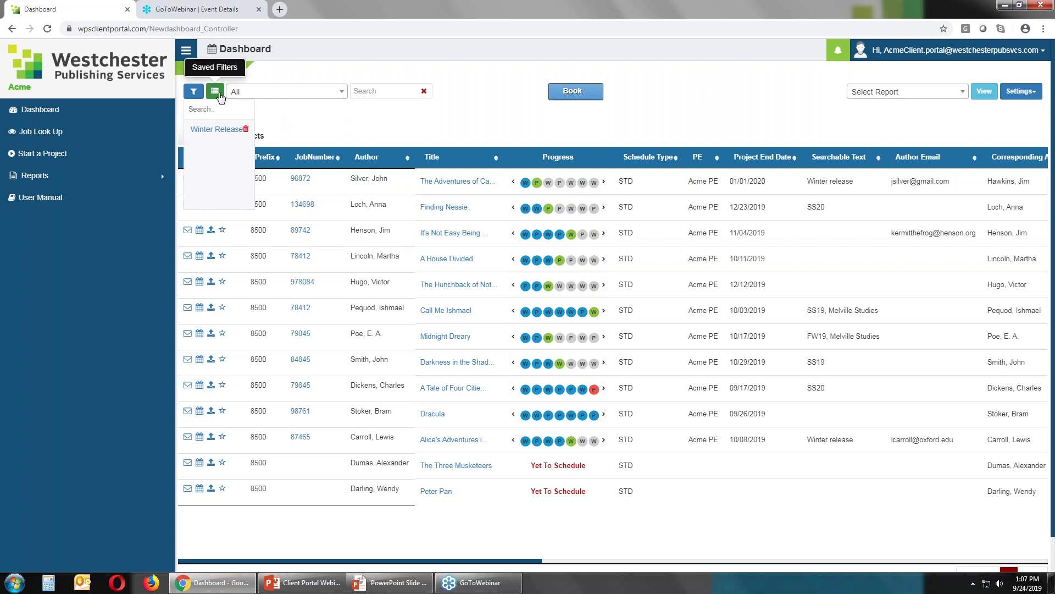
left_click(215, 132)
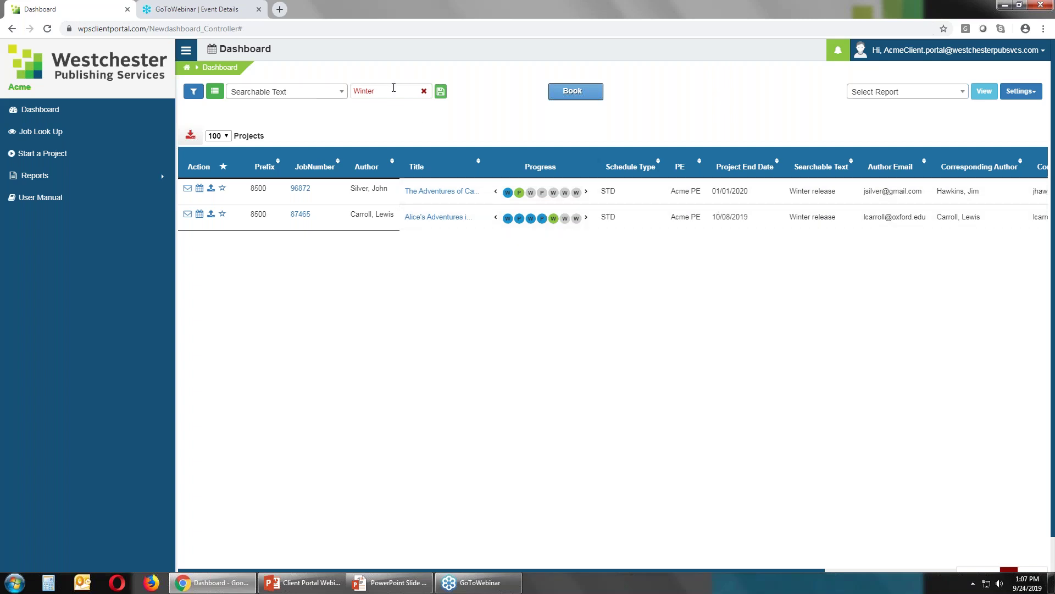
left_click(424, 91)
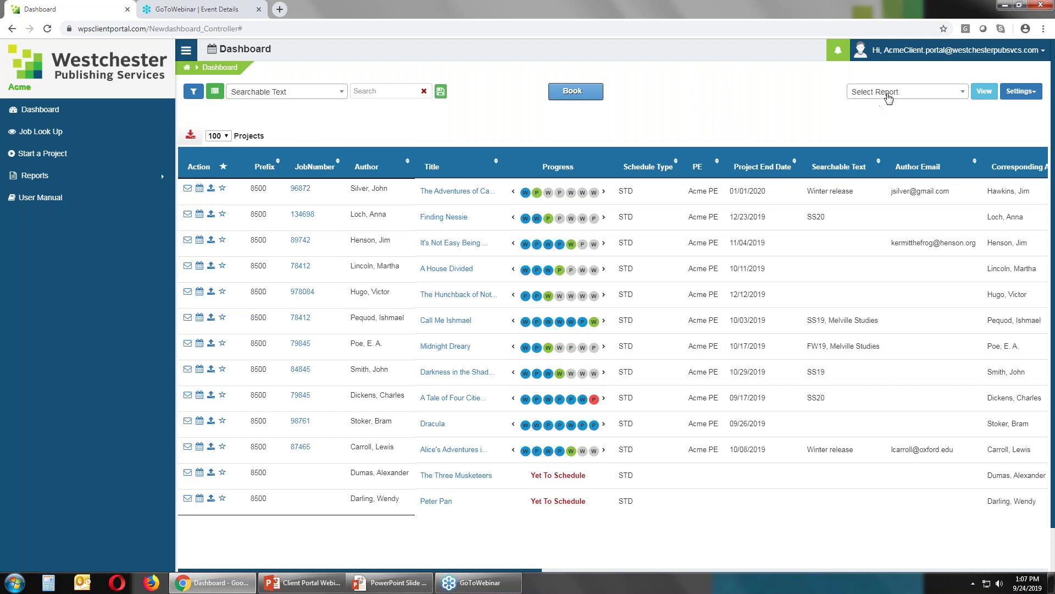
Step: View the shared report "Publisher-owned Stages Due this week" on the dashboard
left_click(942, 94)
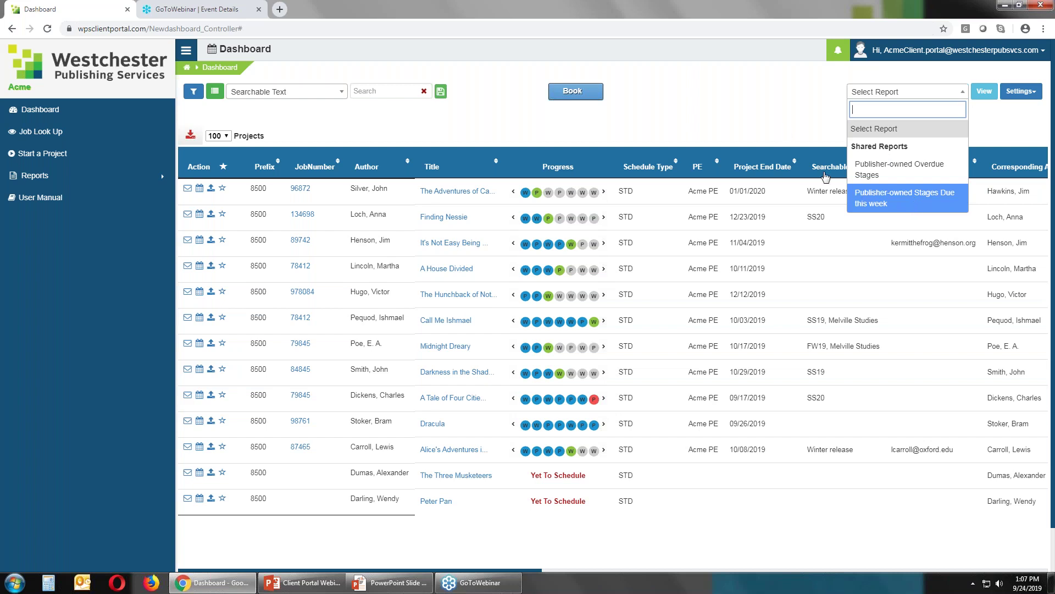
left_click(787, 122)
mouse_move(561, 197)
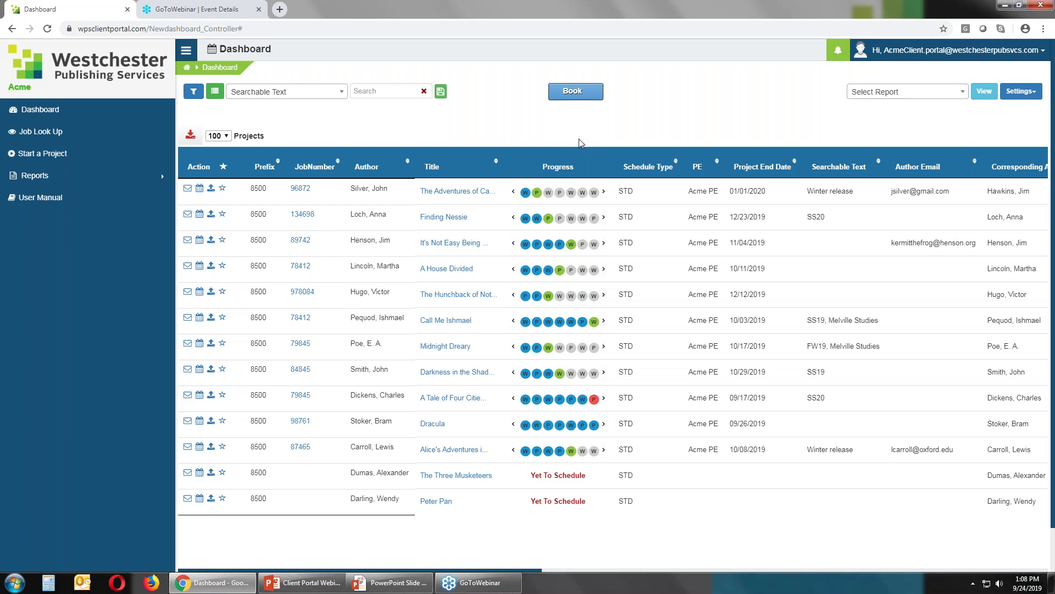
left_click(917, 93)
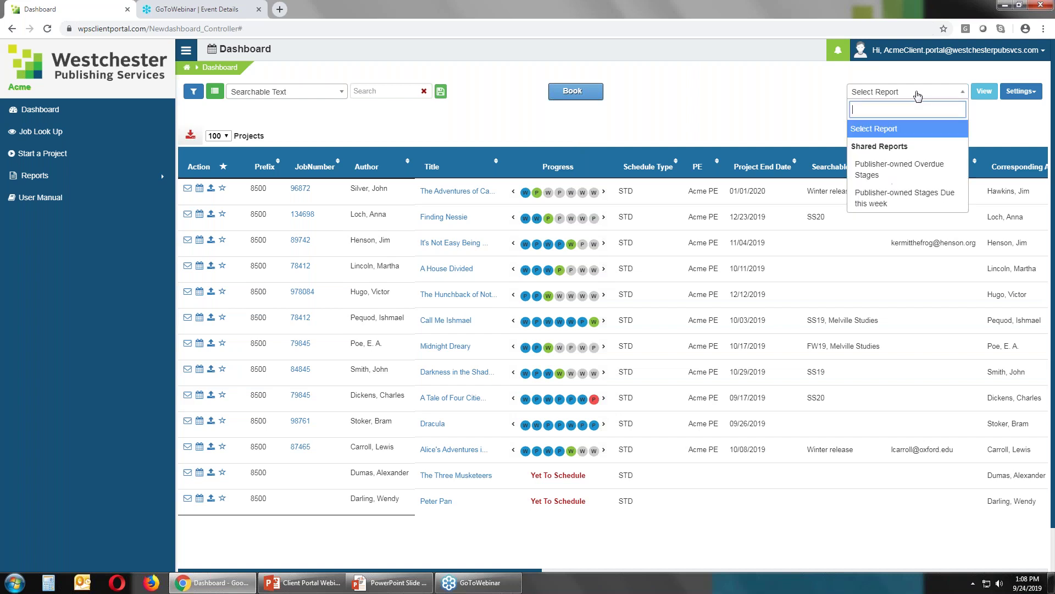
left_click(909, 202)
left_click(983, 92)
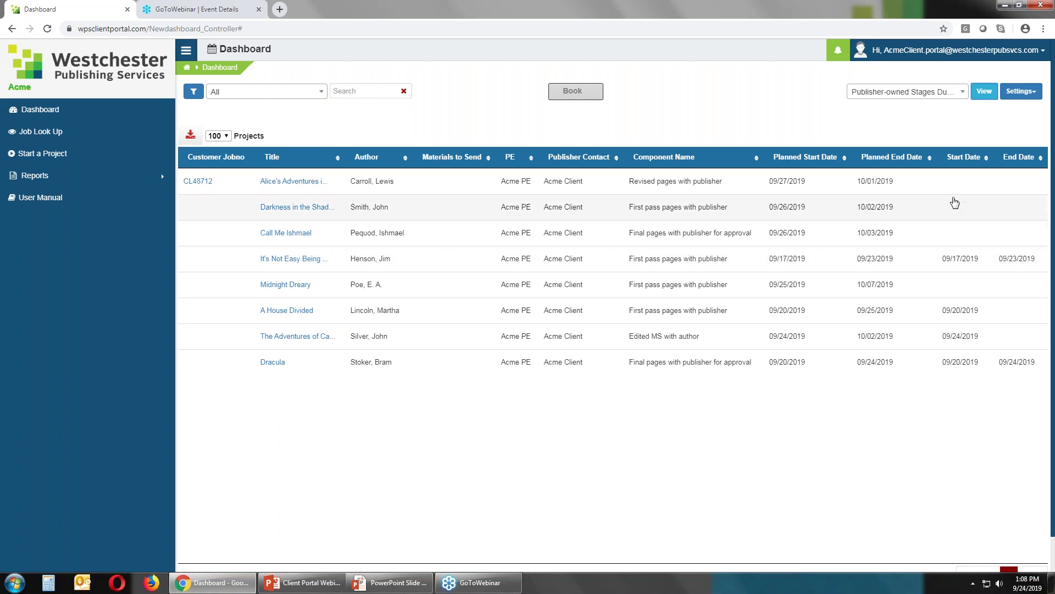
Step: View the shared report "Publisher-owned Overdue Stages" and return to the book project list
left_click(960, 94)
left_click(904, 176)
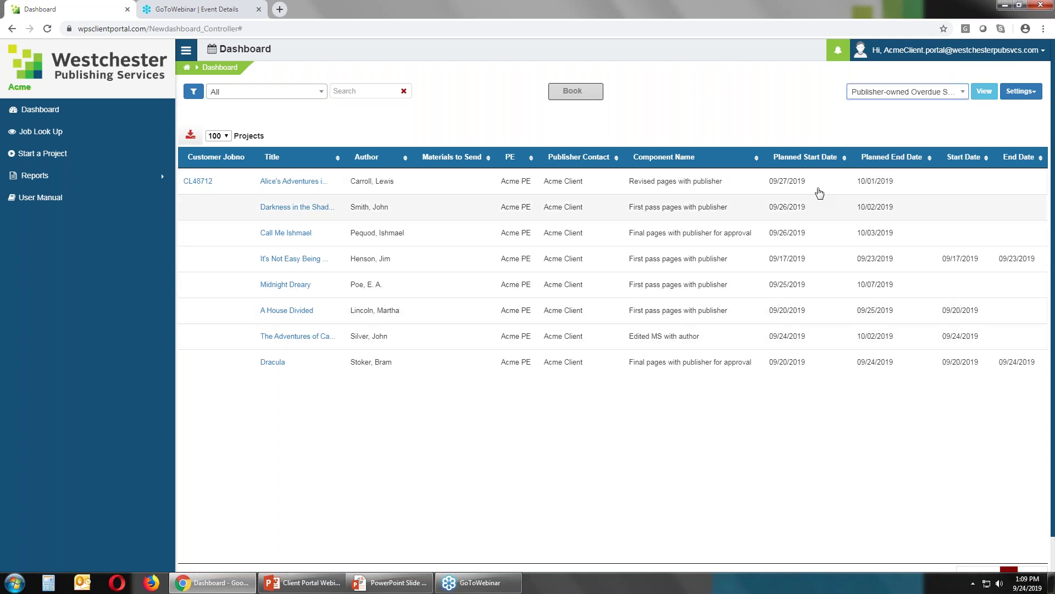
left_click(985, 92)
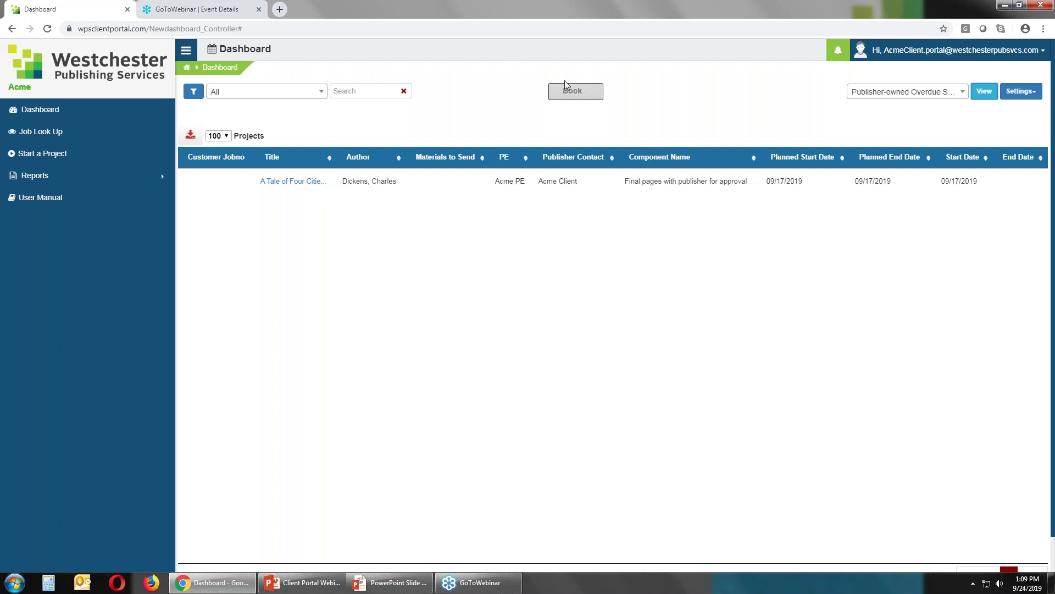
left_click(571, 94)
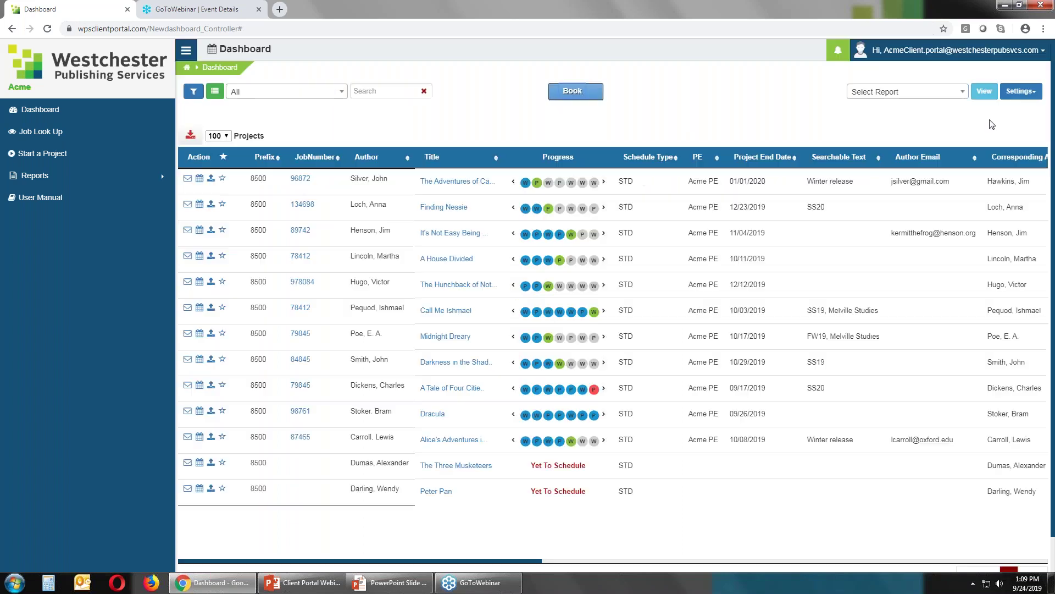
Step: Examine the projects' Timeline View at the 1 month, 1 week and 3 months ranges and close it
left_click(1023, 92)
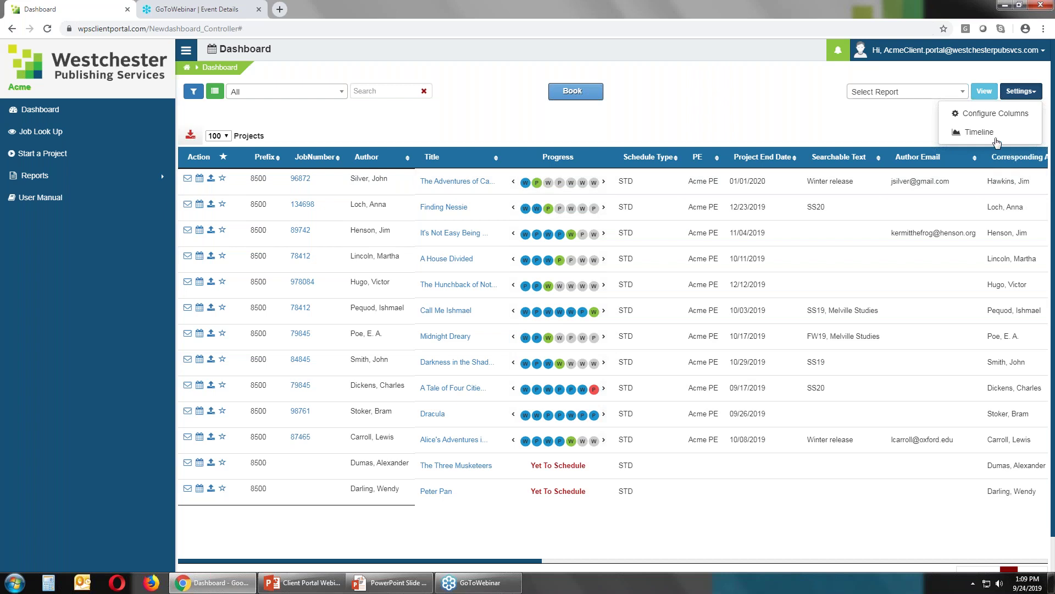
left_click(957, 132)
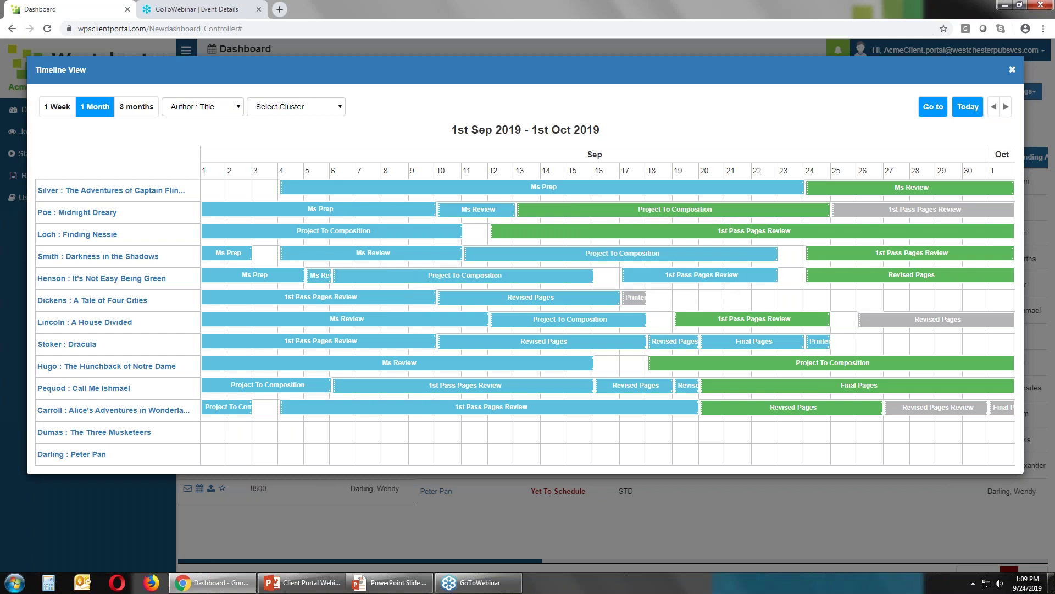
mouse_move(426, 298)
left_click(56, 108)
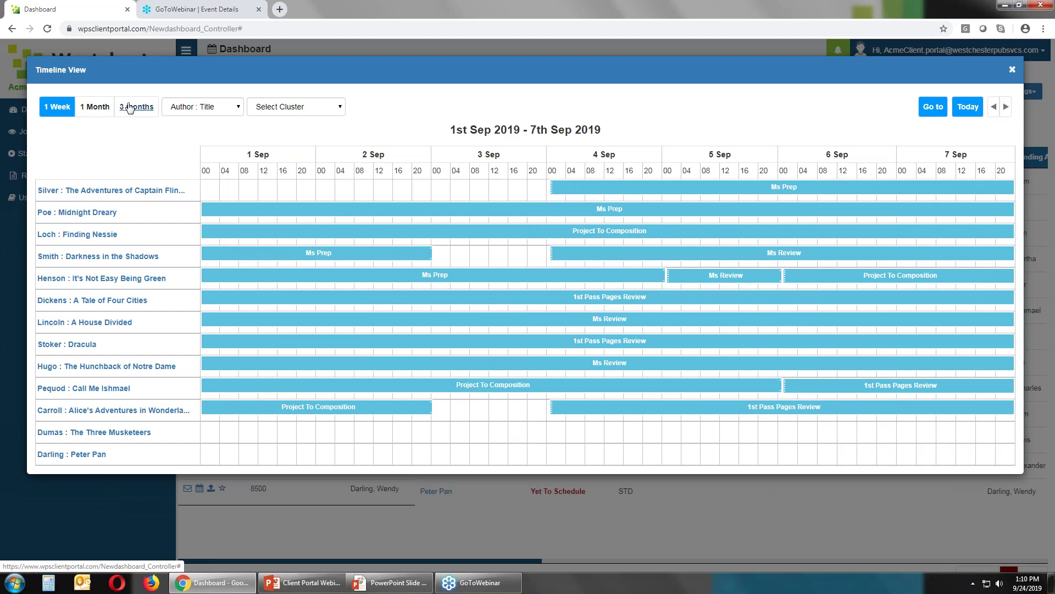
left_click(125, 109)
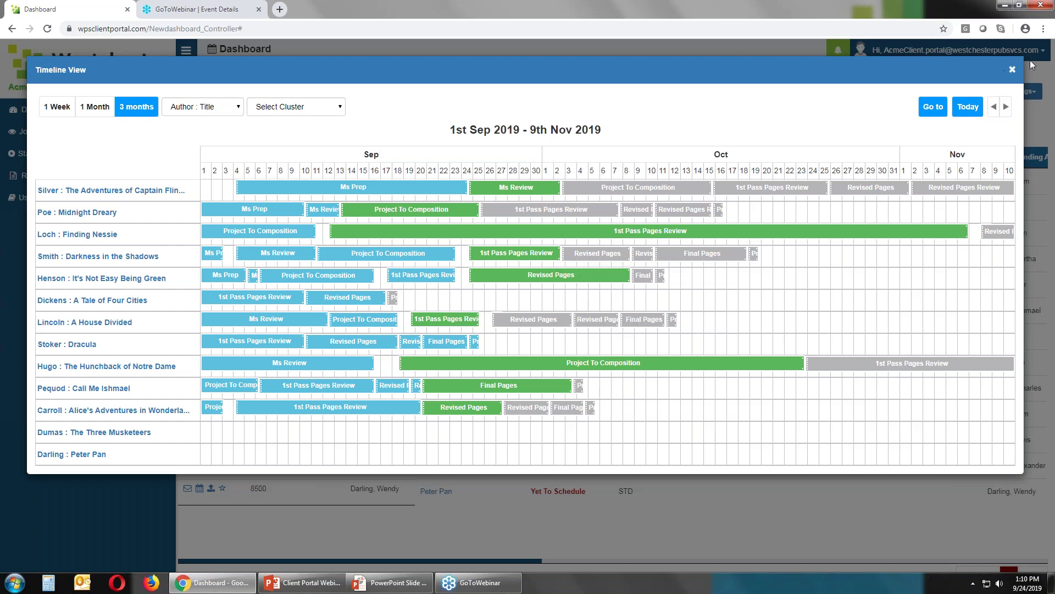
left_click(1013, 71)
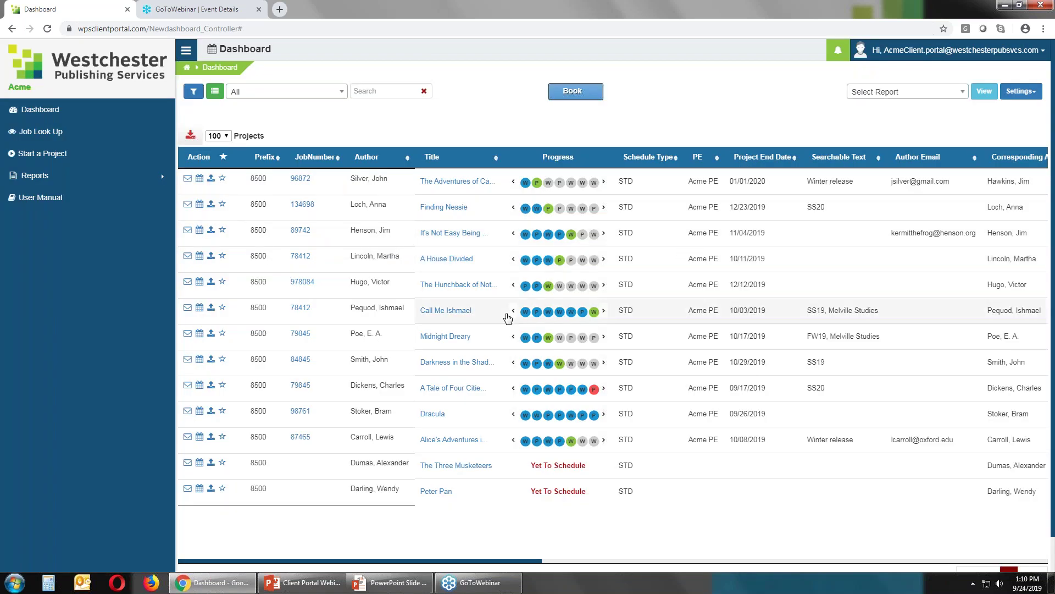
Step: Open the Alice's Adventures in Wonderland project and review its basic information, contacts, publisher and artwork details
left_click(454, 441)
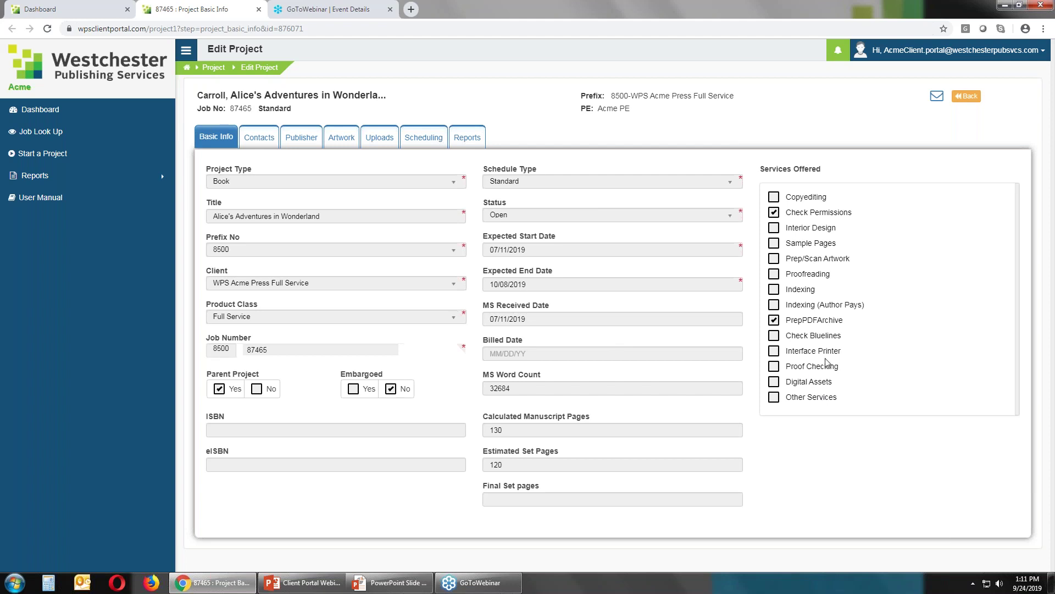
left_click(259, 138)
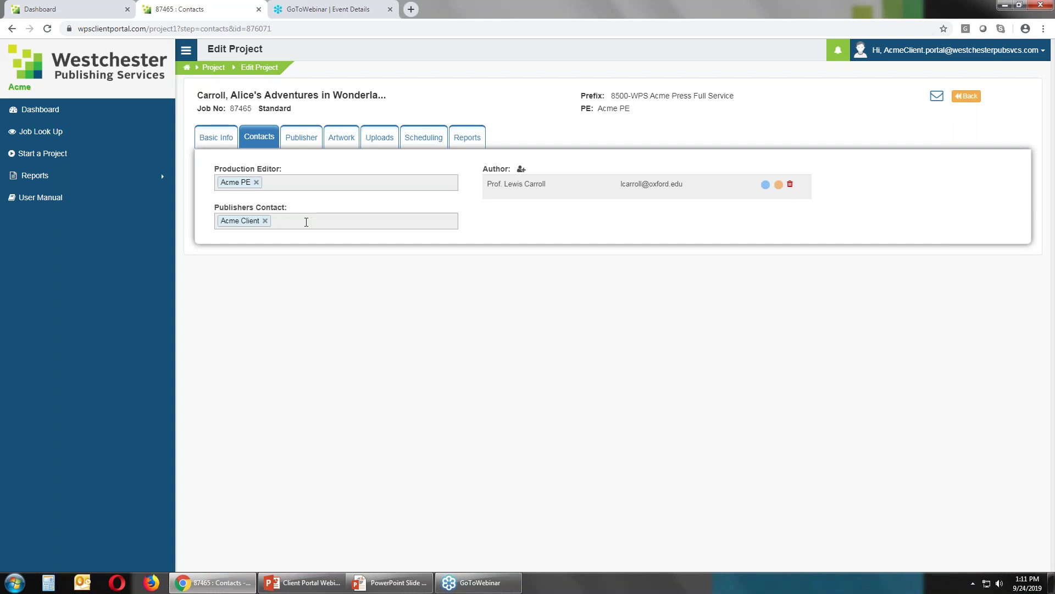
left_click(292, 139)
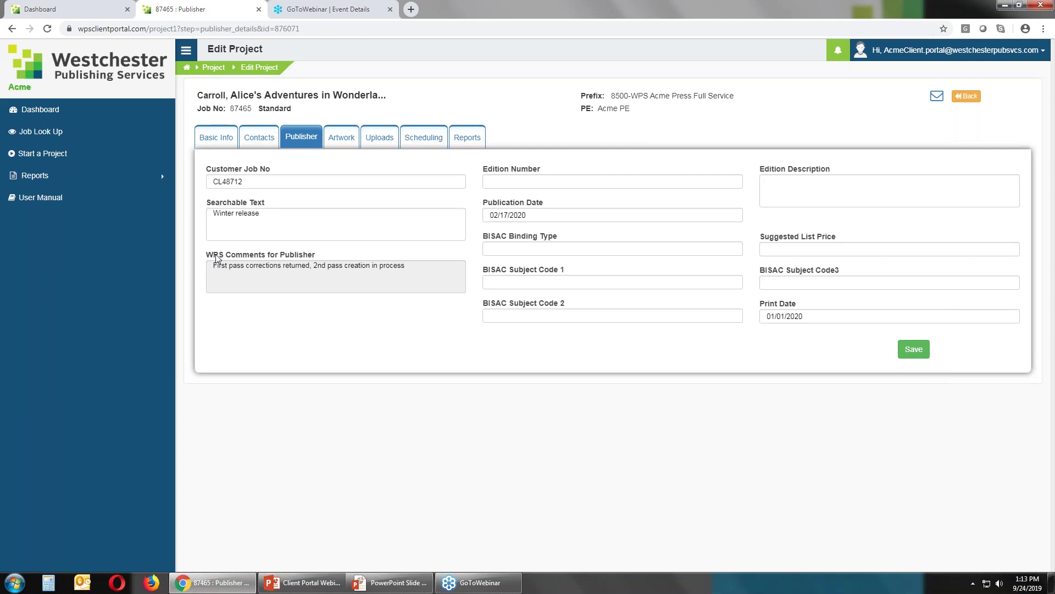
left_click(342, 140)
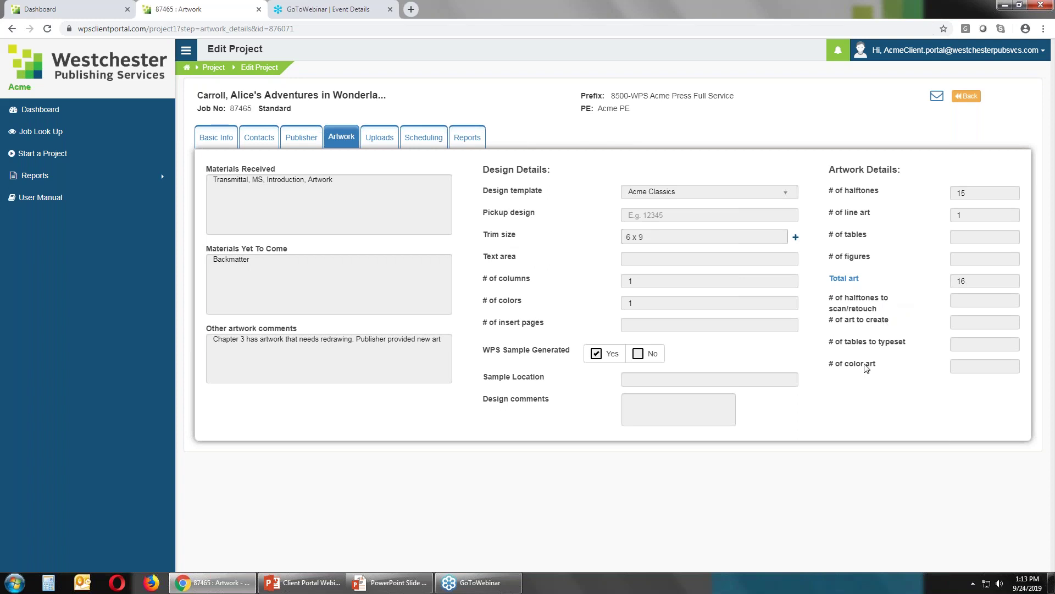
Step: Review the project's uploaded files, preview dodo bird.jpg in Dropbox and return to the uploads
left_click(384, 137)
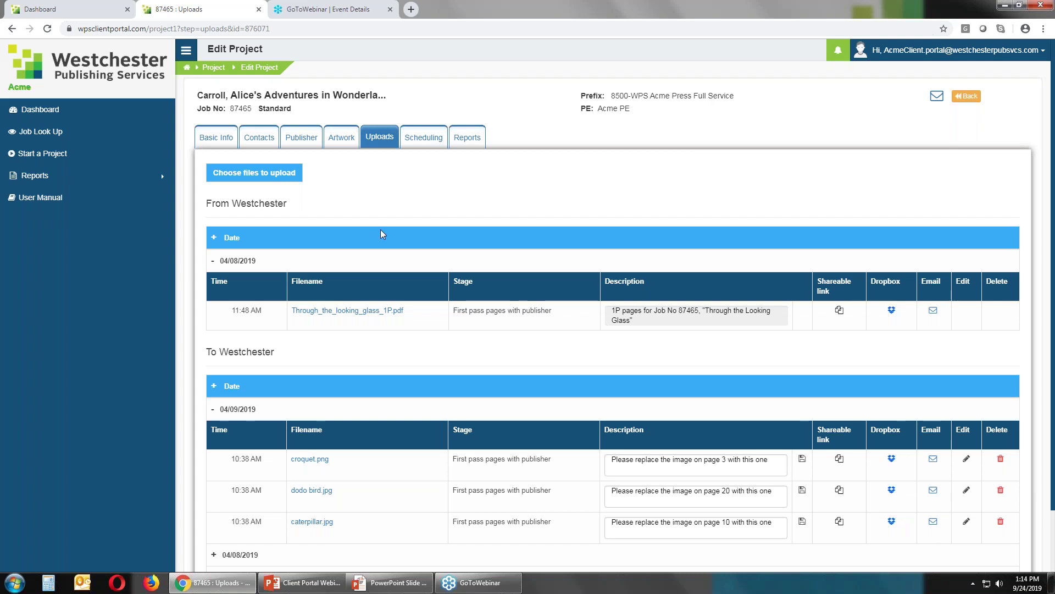
scroll(338, 272, "down", 1)
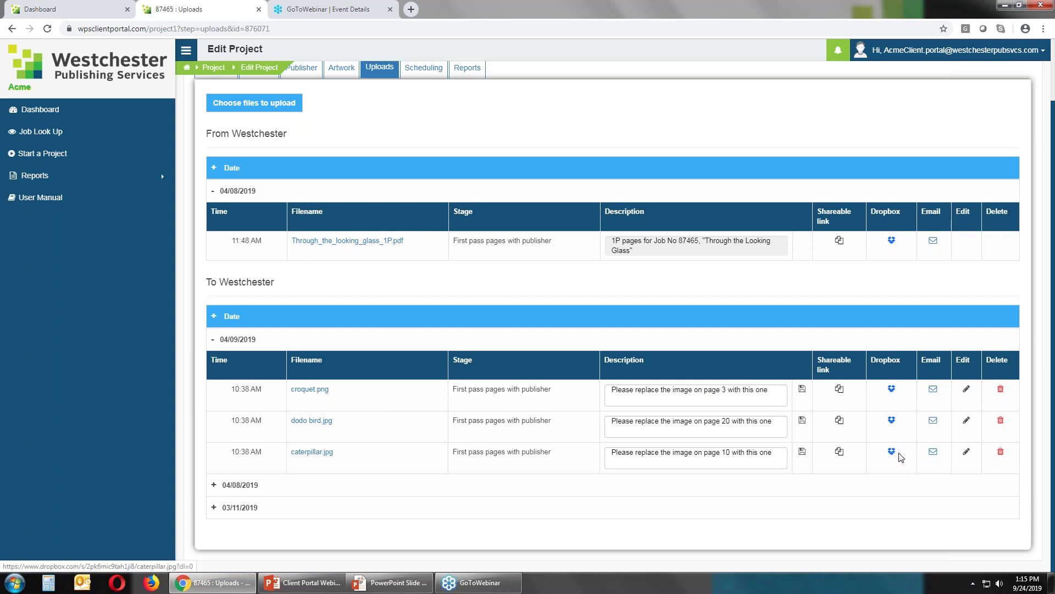
left_click(892, 421)
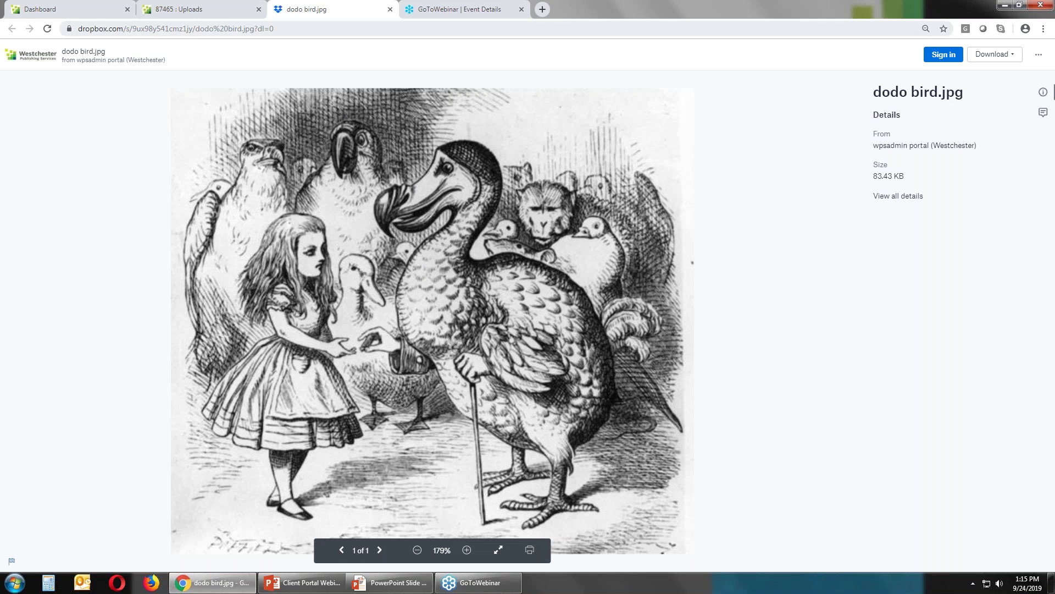
left_click(208, 13)
scroll(421, 117, "up", 2)
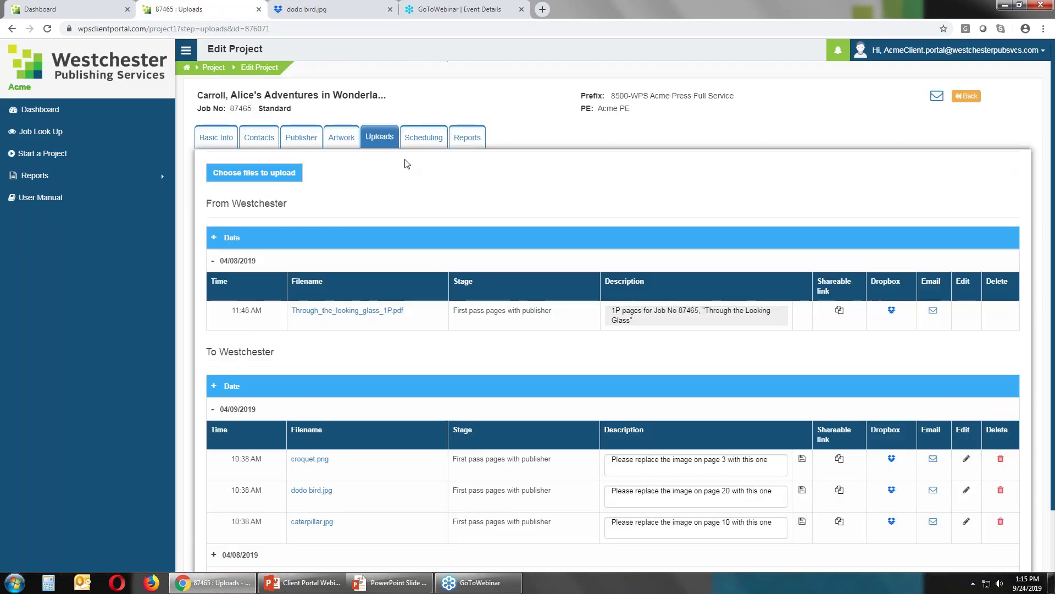
Step: Review the project's full schedule from MS Prep to Printer, including planned dates, actual dates and statuses
left_click(422, 138)
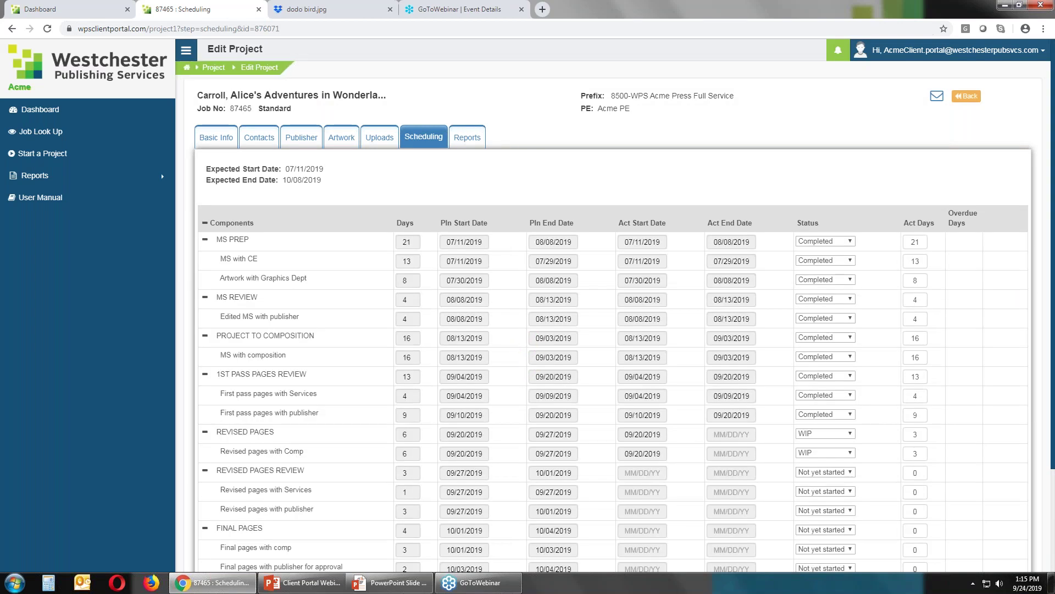
scroll(485, 171, "down", 3)
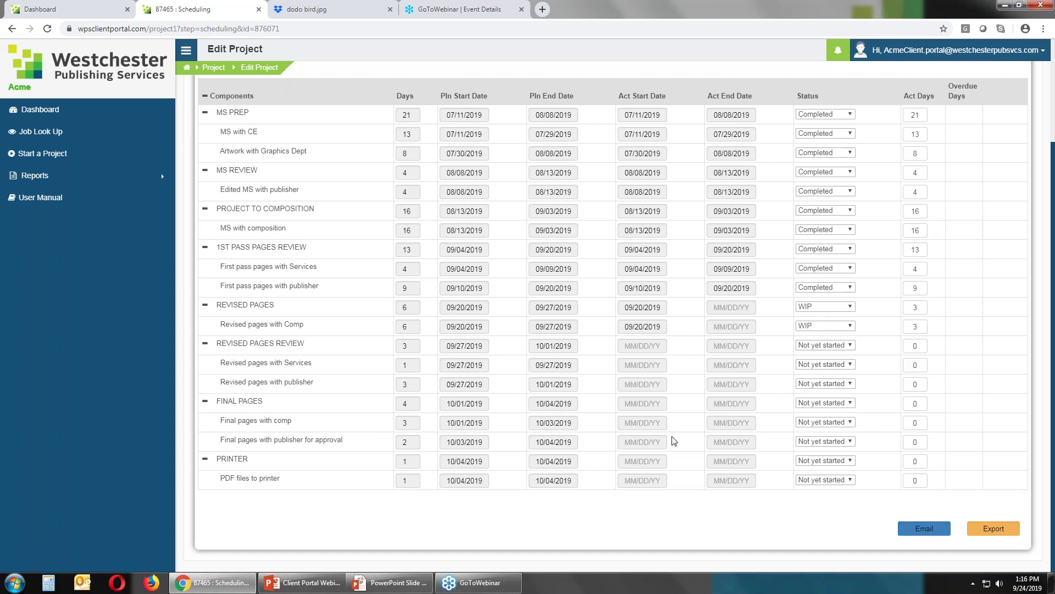
scroll(672, 417, "up", 3)
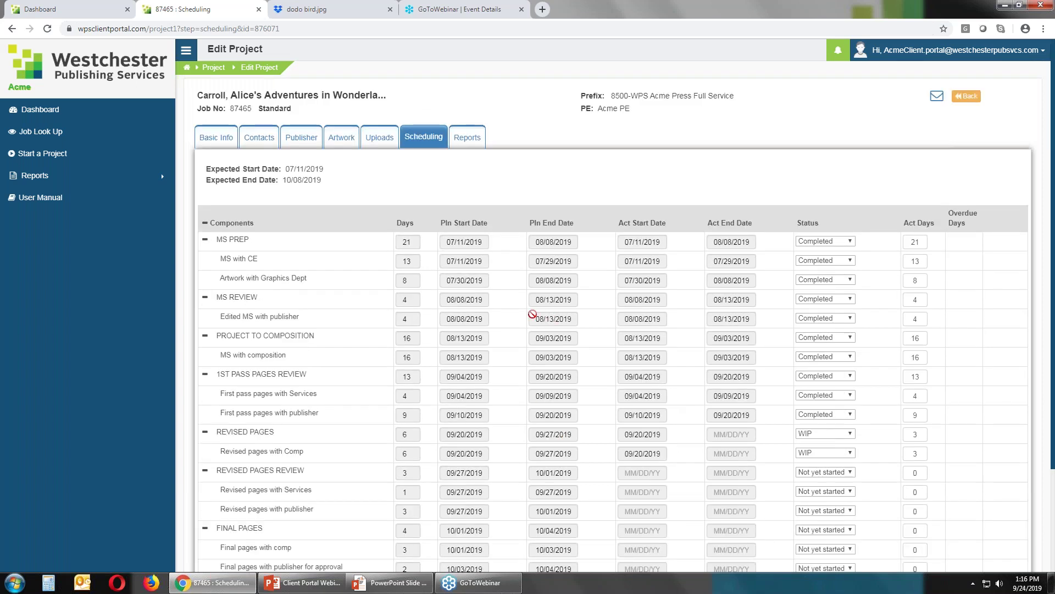
Step: Generate the project's Order Confirmation Report and read through to its schedule section
left_click(467, 139)
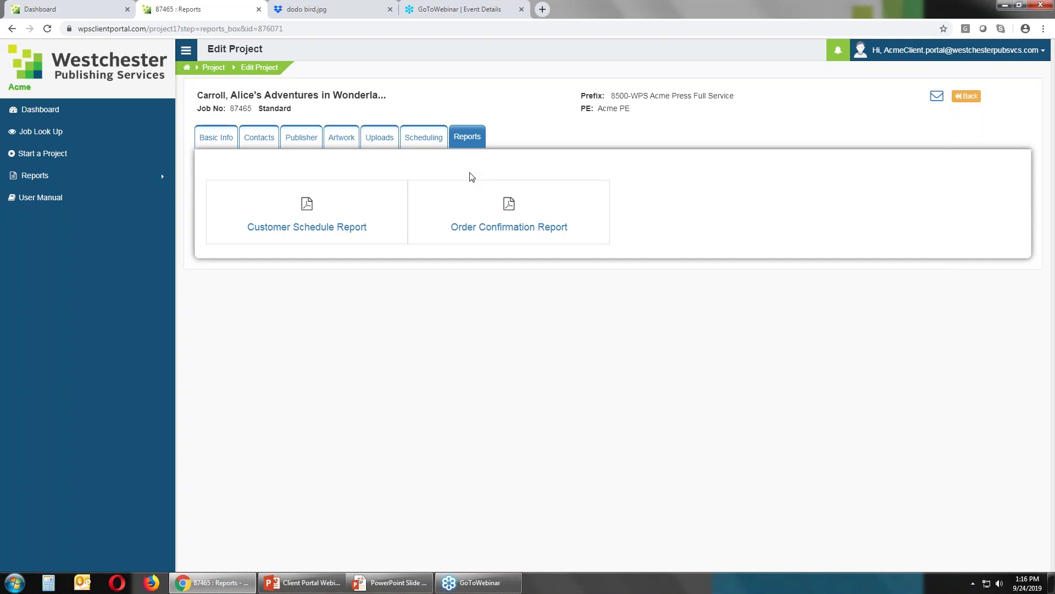
left_click(502, 223)
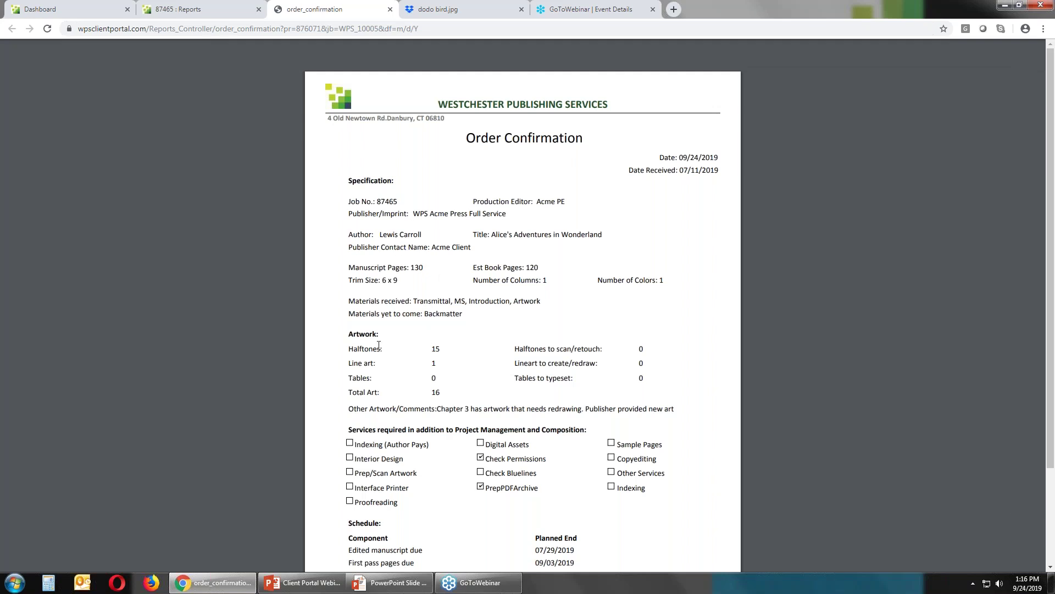
scroll(379, 345, "down", 2)
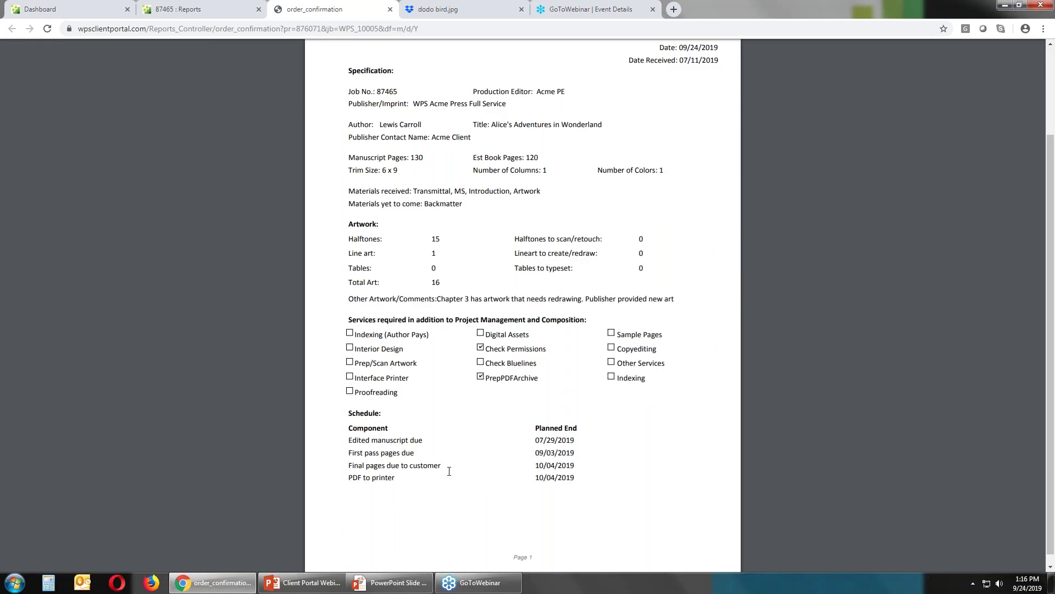
Step: Generate the project's Customer Schedule Report, review its planned and actual dates, and return to the project's reports
scroll(449, 471, "up", 2)
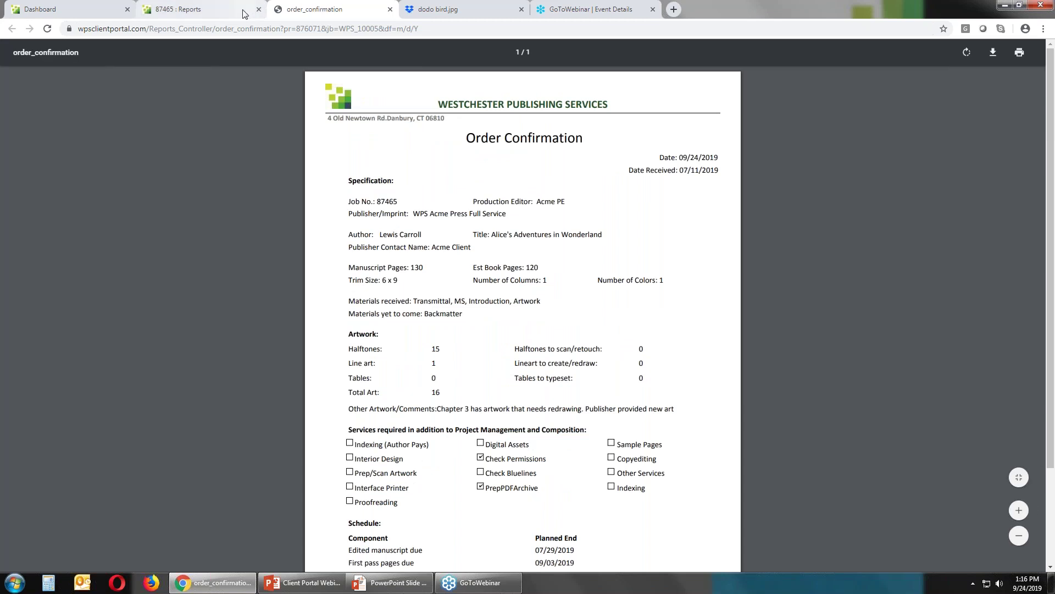
left_click(178, 9)
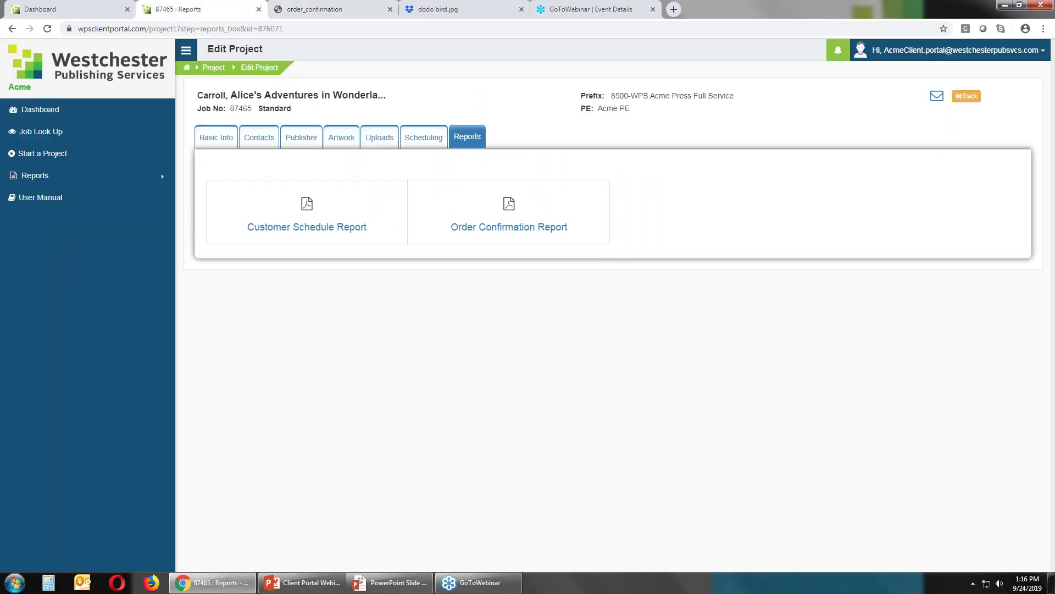
left_click(350, 228)
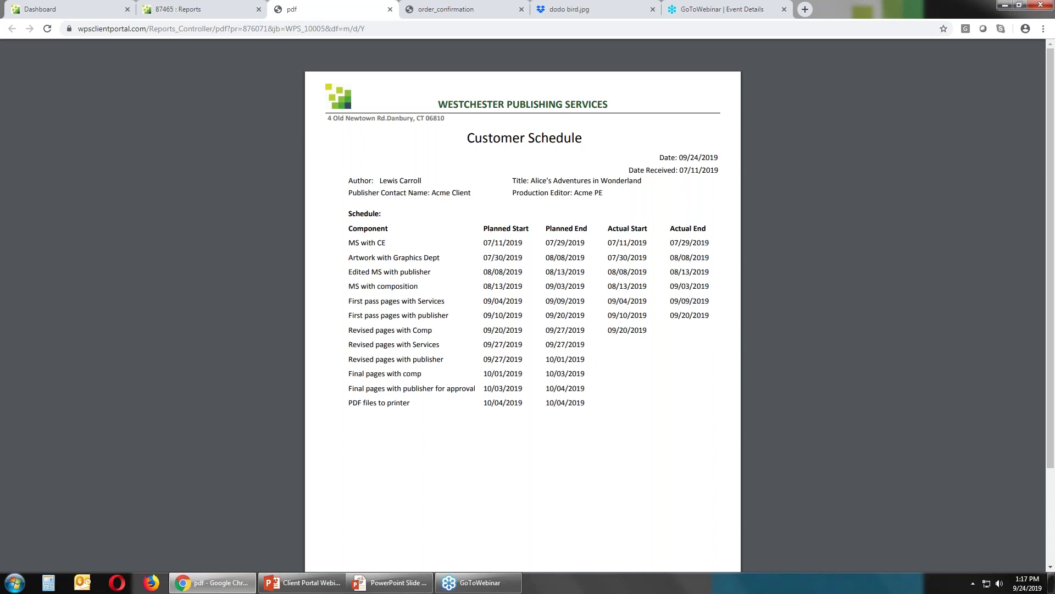
left_click(223, 10)
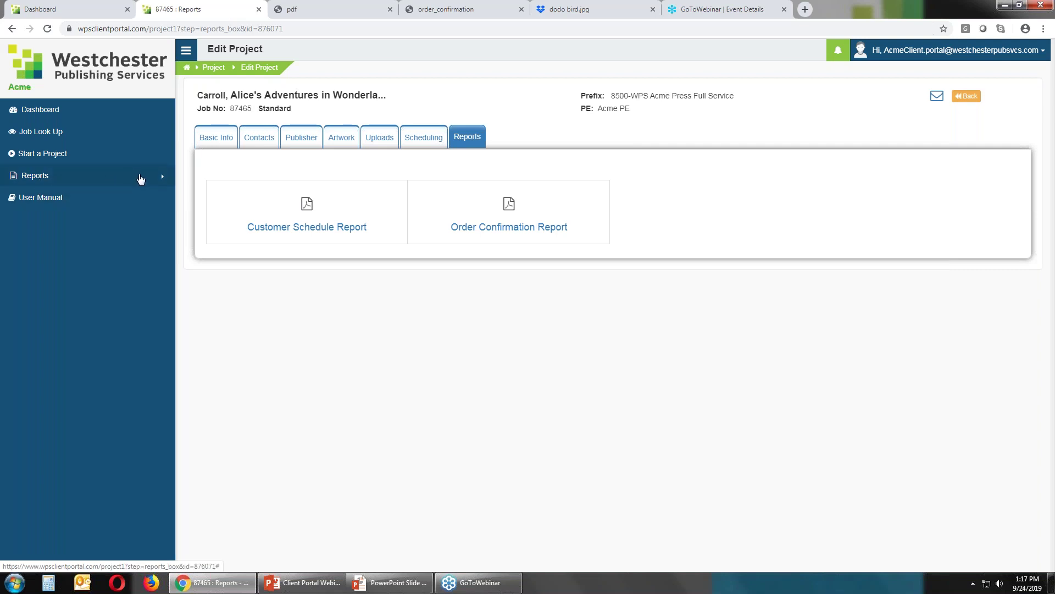
Step: Expand the portal's report options and open the form for starting a new project
left_click(167, 179)
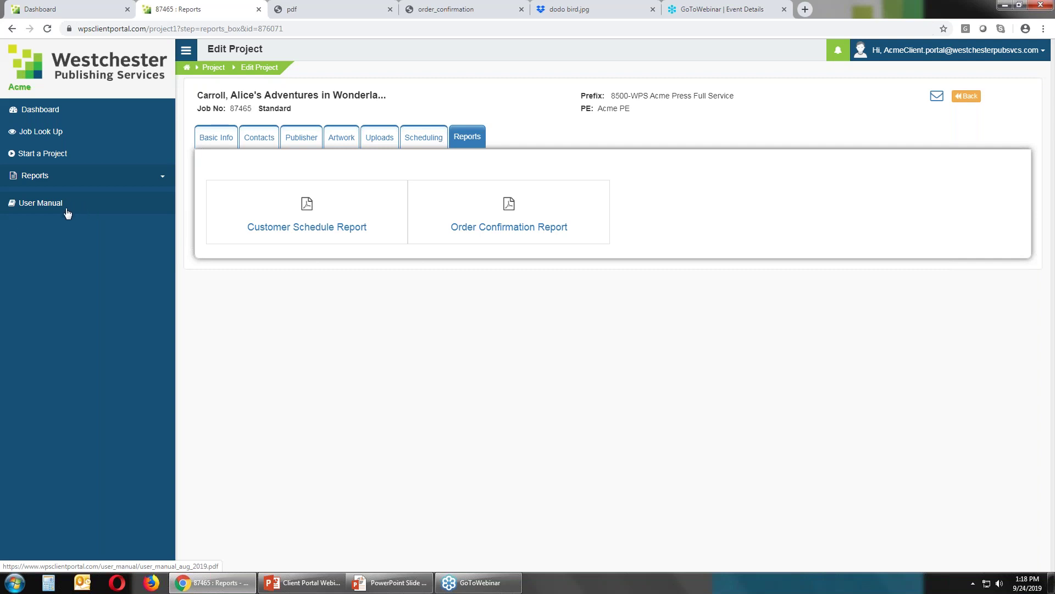
left_click(62, 162)
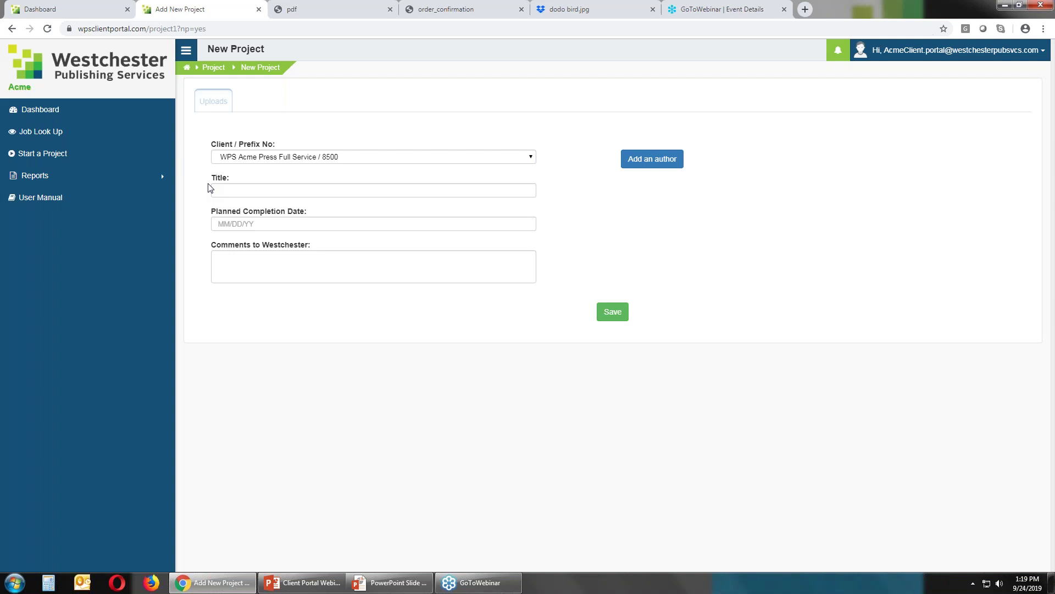
Step: Switch from the client portal to the Client Portal Webinar presentation in PowerPoint
key("alt+Tab")
key("alt+Tab")
key("alt+Tab")
key("alt+Tab")
key("alt+Tab")
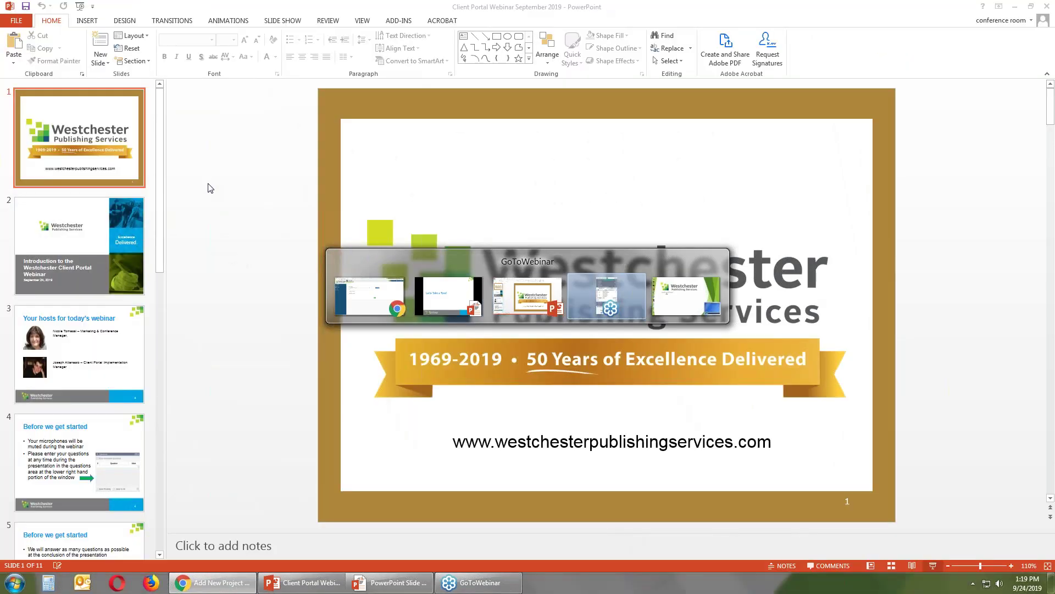